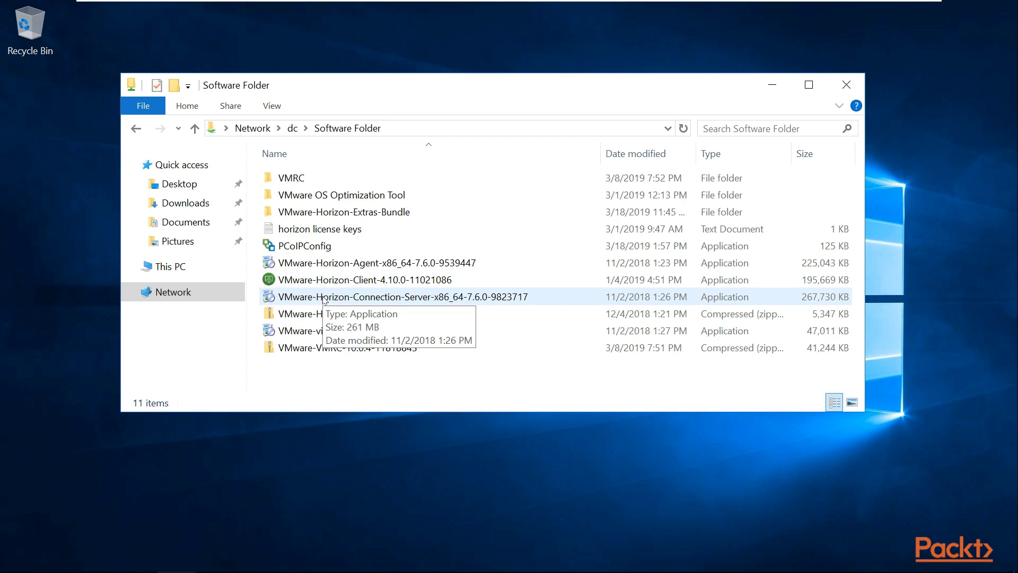
# - Run the VMware-Horizon-Connection-Server-x86_64-7.6.0-9823717 installer, allowing it past the security warning
pyautogui.doubleClick(325, 298)
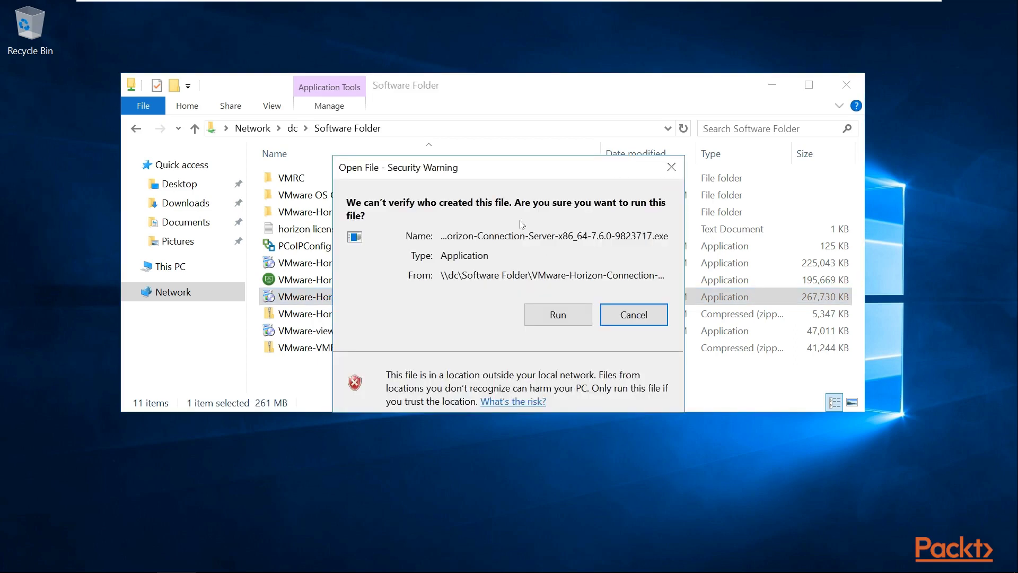
pyautogui.click(561, 311)
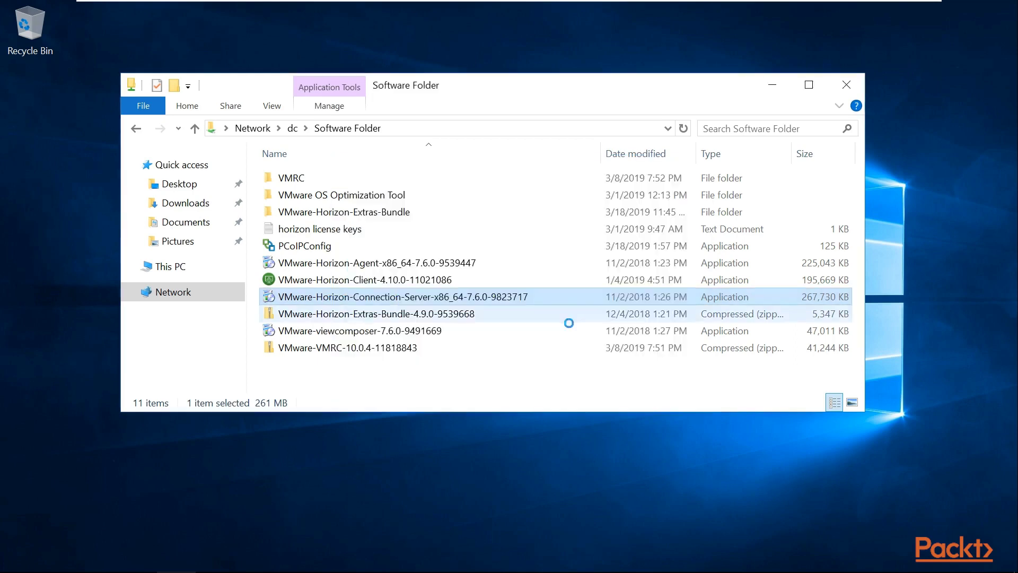
# - Minimize File Explorer, go past the welcome page and accept the license agreement
pyautogui.click(771, 84)
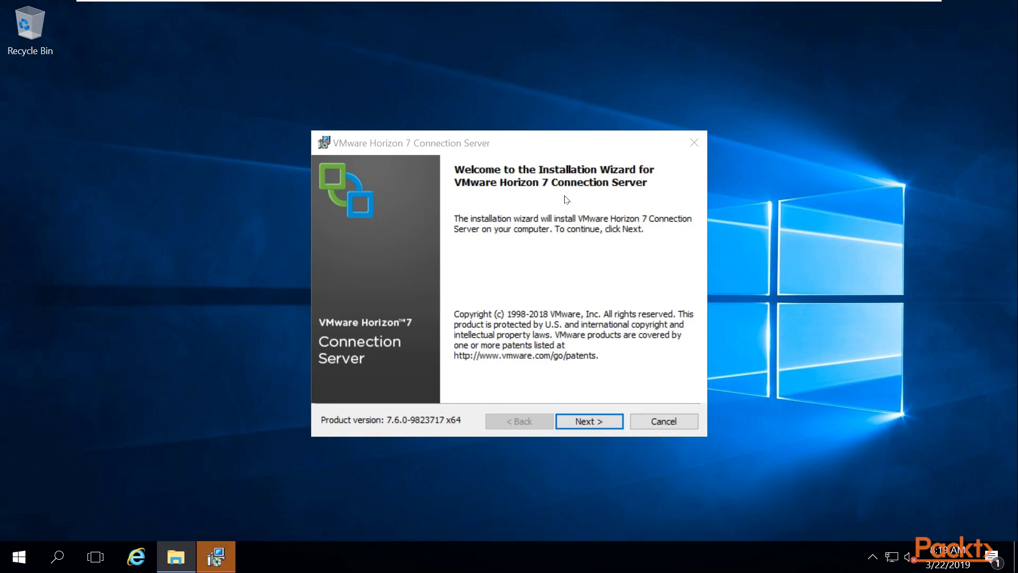
pyautogui.click(587, 421)
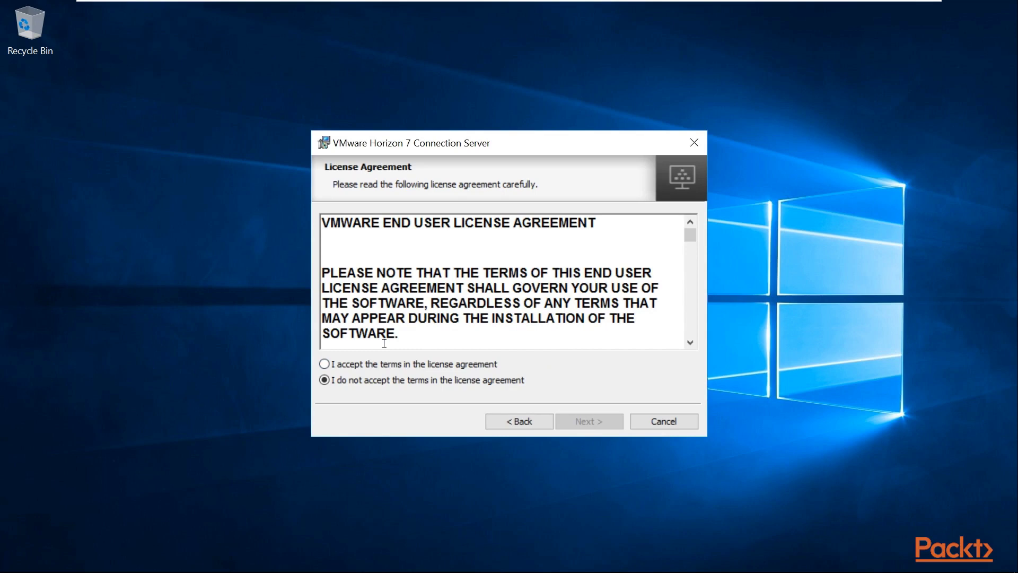
pyautogui.click(324, 364)
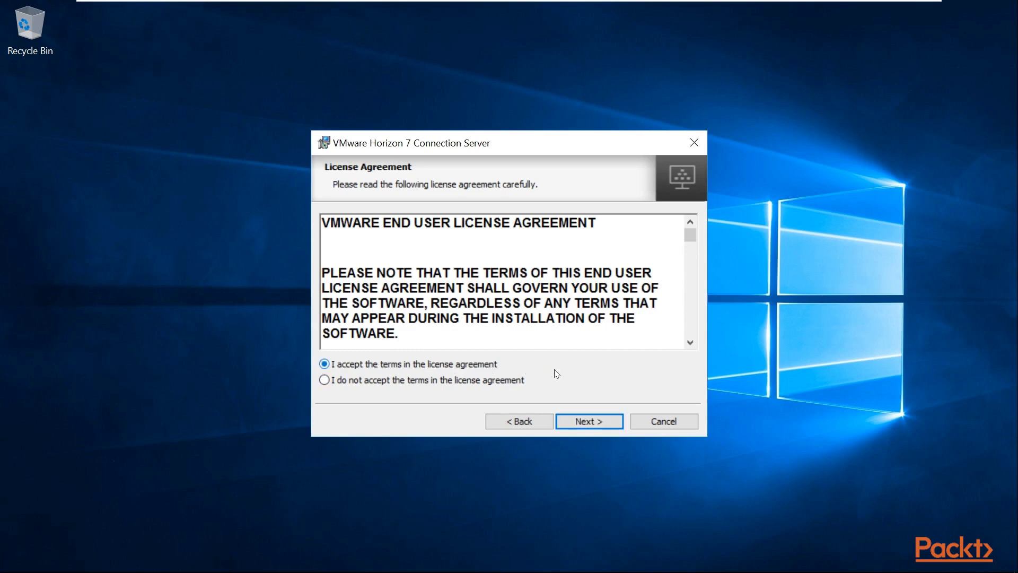
pyautogui.click(597, 425)
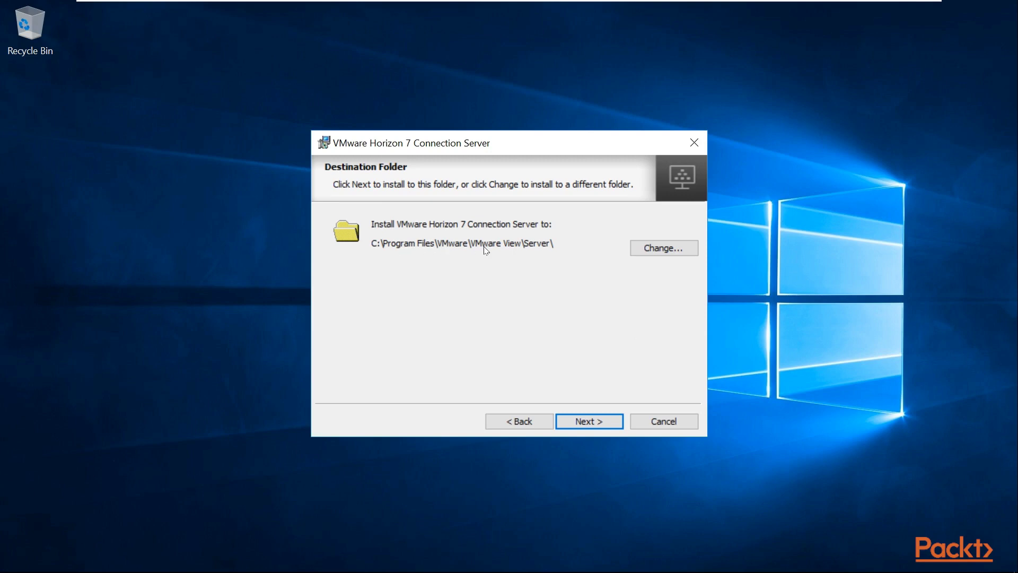
# - Keep the default destination folder C:\Program Files\VMware\VMware View\Server\ after inspecting the Change option
pyautogui.click(675, 253)
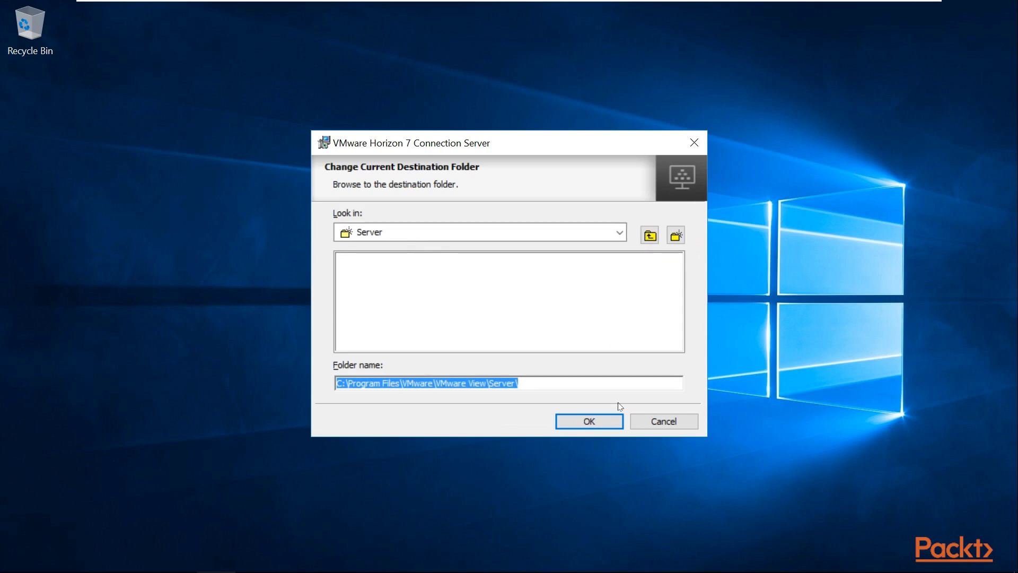
pyautogui.click(665, 425)
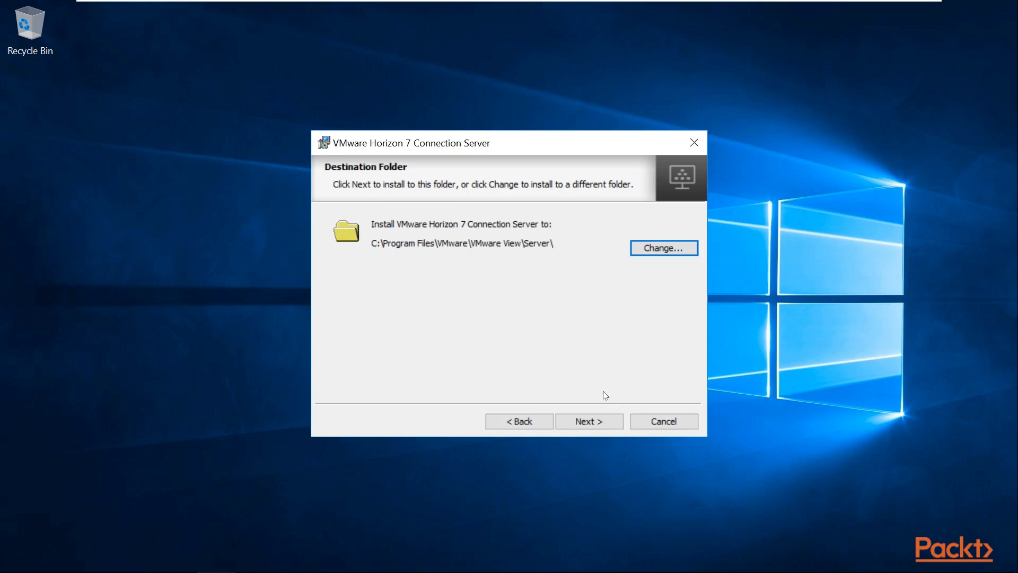
pyautogui.click(602, 421)
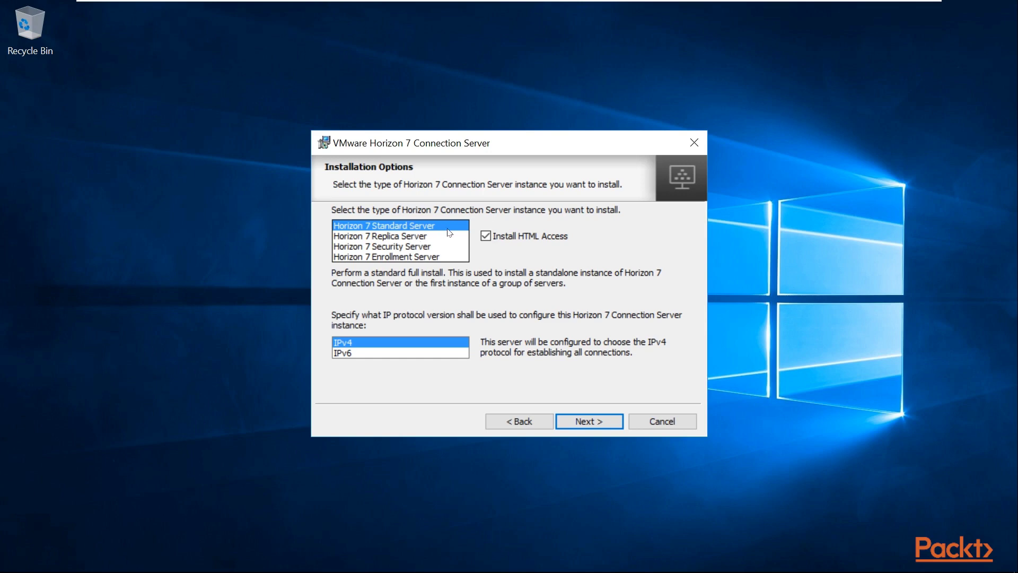
# - Confirm Horizon 7 Standard Server with HTML Access enabled and IPv4
pyautogui.click(491, 240)
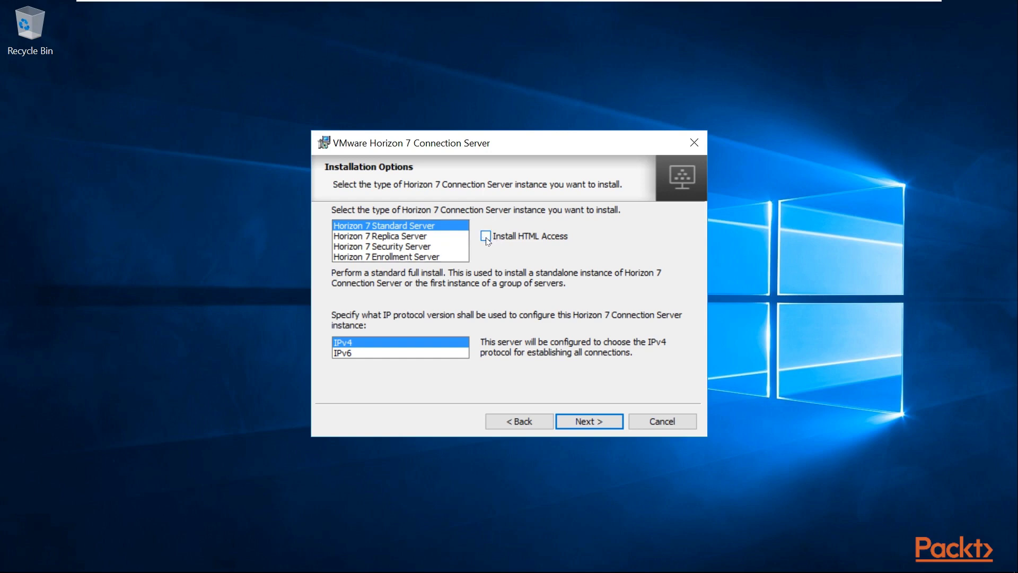
pyautogui.click(488, 241)
pyautogui.click(583, 428)
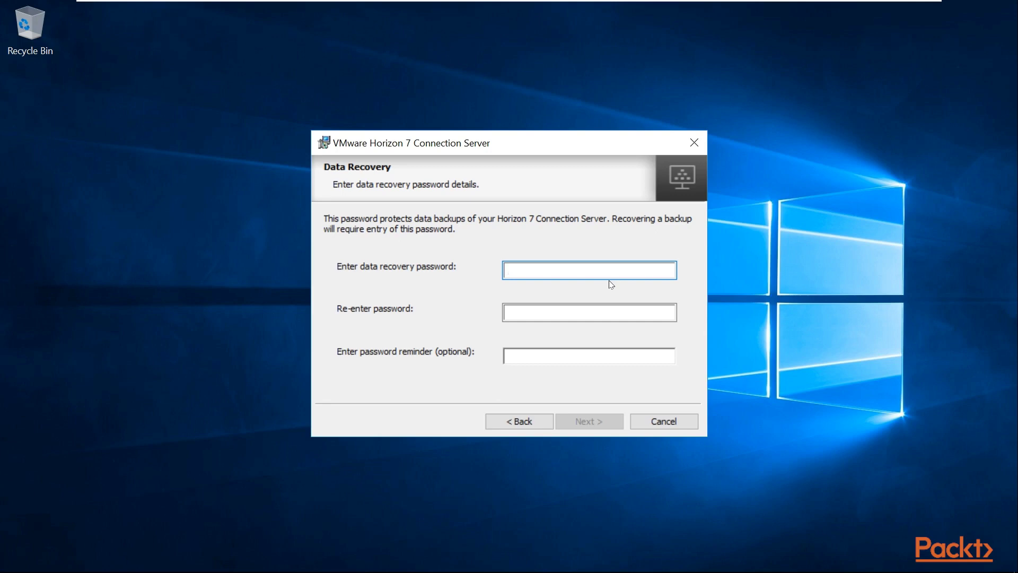
# - Enter the data recovery password twice, add a password reminder, and continue
pyautogui.write('•••••••••••••')
pyautogui.click(590, 322)
pyautogui.write('•••••••')
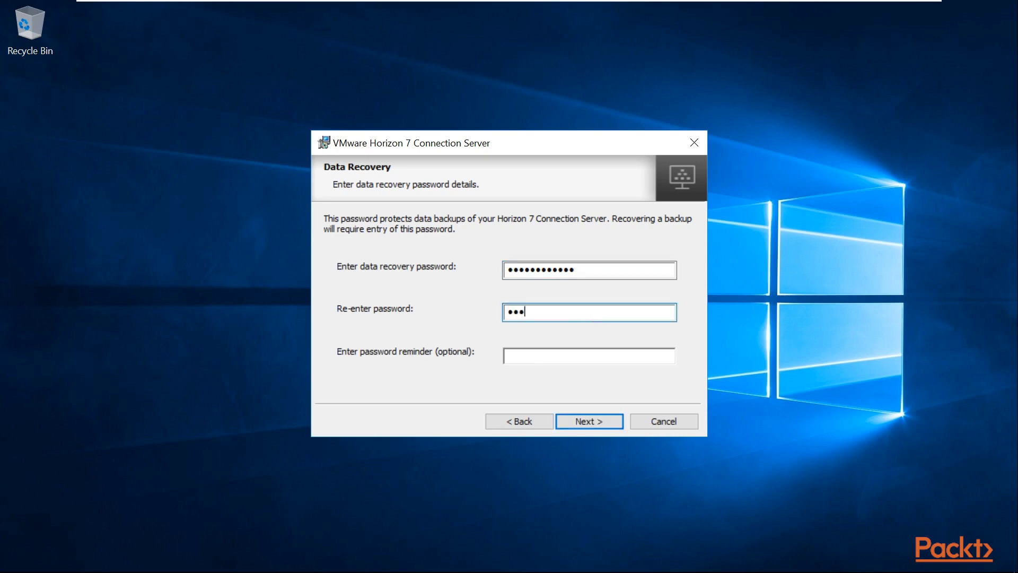
pyautogui.write('••••••')
pyautogui.click(577, 363)
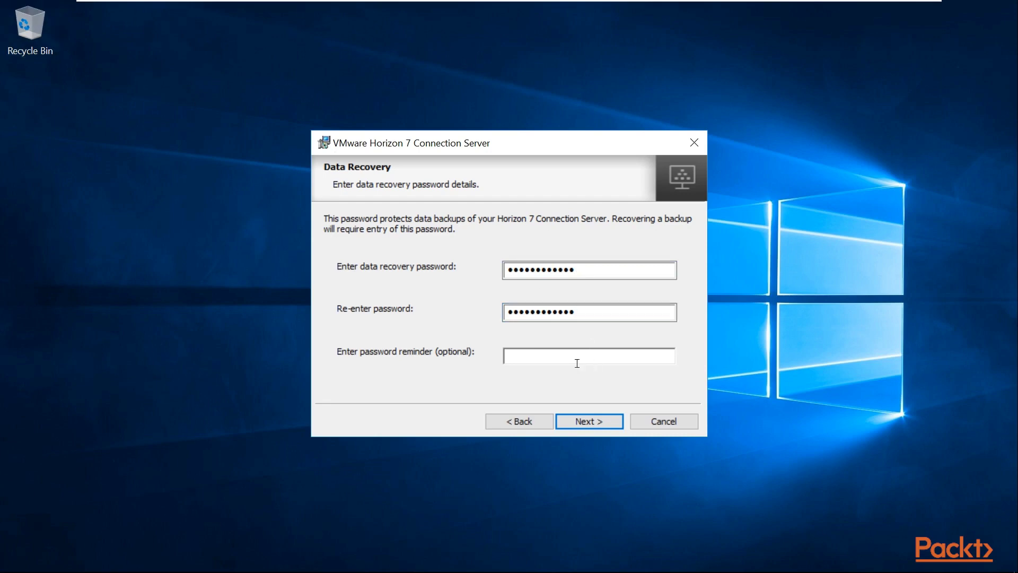
pyautogui.write('password')
pyautogui.click(606, 419)
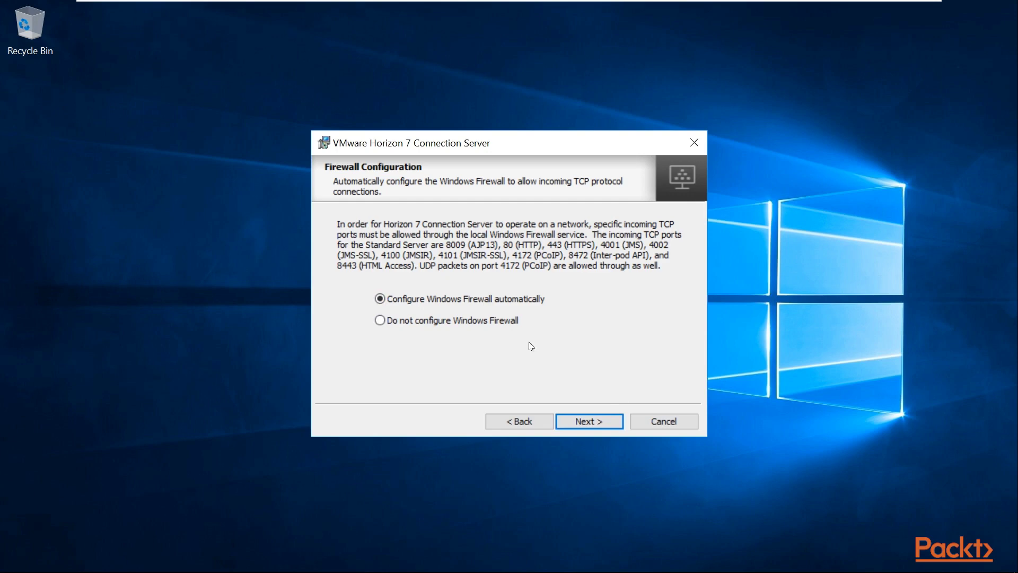
# - Keep automatic Windows Firewall configuration and continue
pyautogui.click(599, 424)
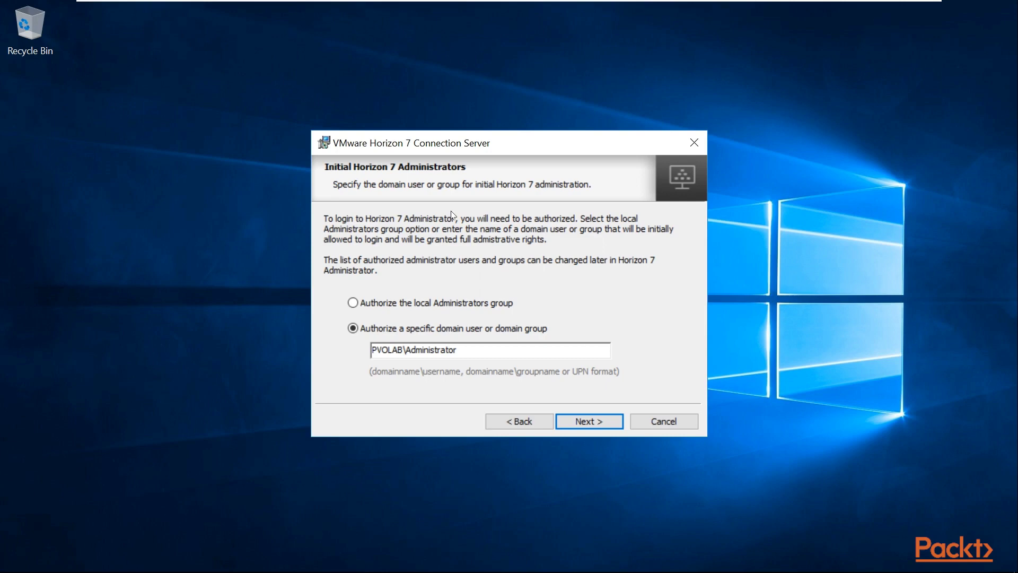
# - Authorize the specific domain Administrator account rather than the local Administrators group, and continue
pyautogui.click(357, 305)
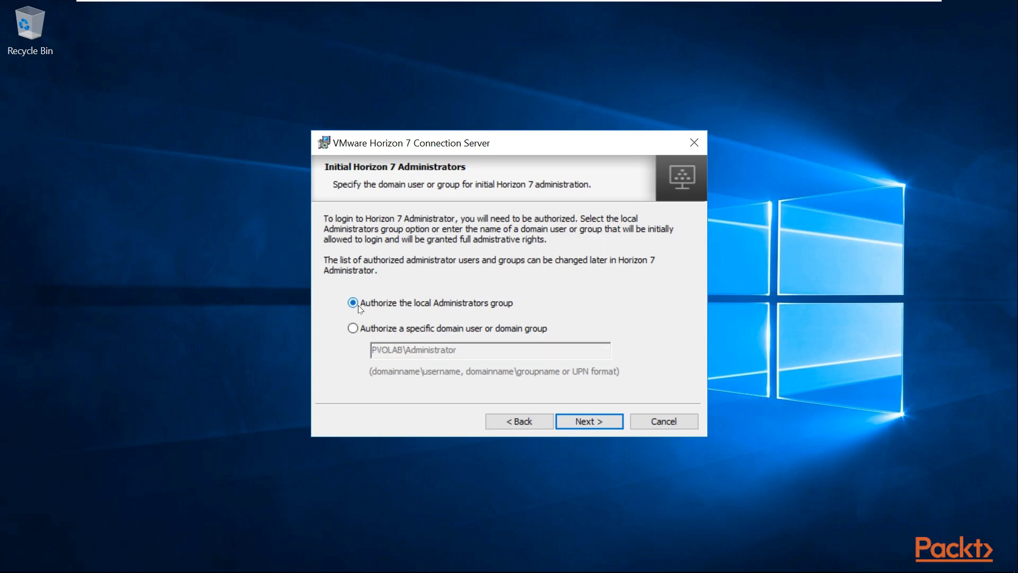
pyautogui.click(353, 329)
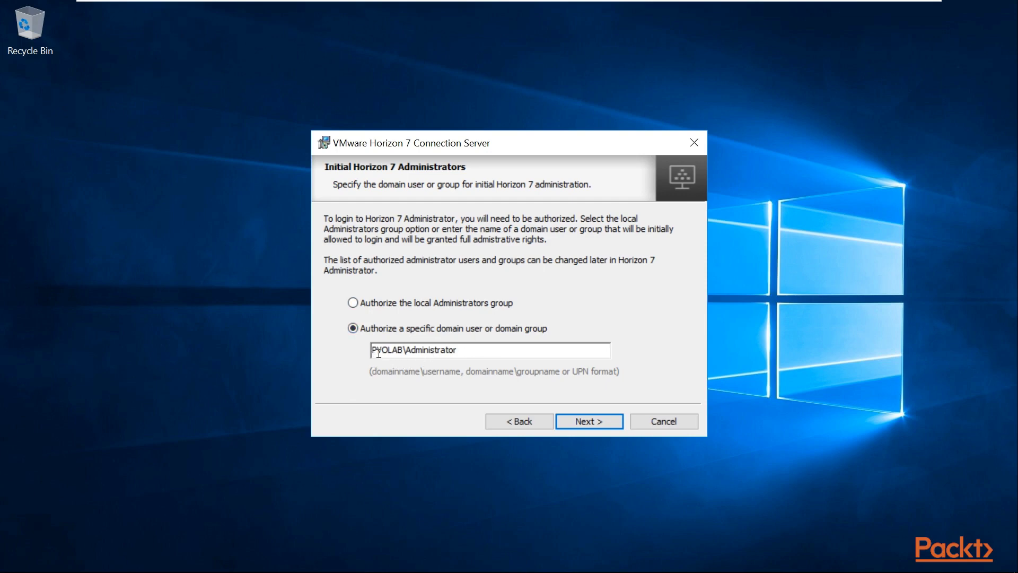
pyautogui.moveTo(373, 353); pyautogui.dragTo(398, 353)
pyautogui.click(493, 353)
pyautogui.doubleClick(405, 355)
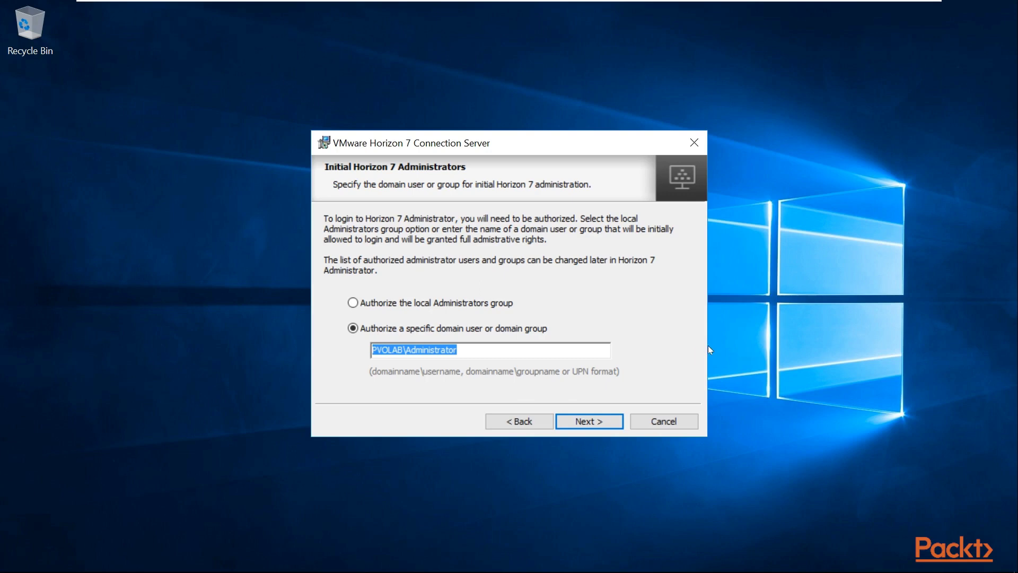
pyautogui.click(586, 423)
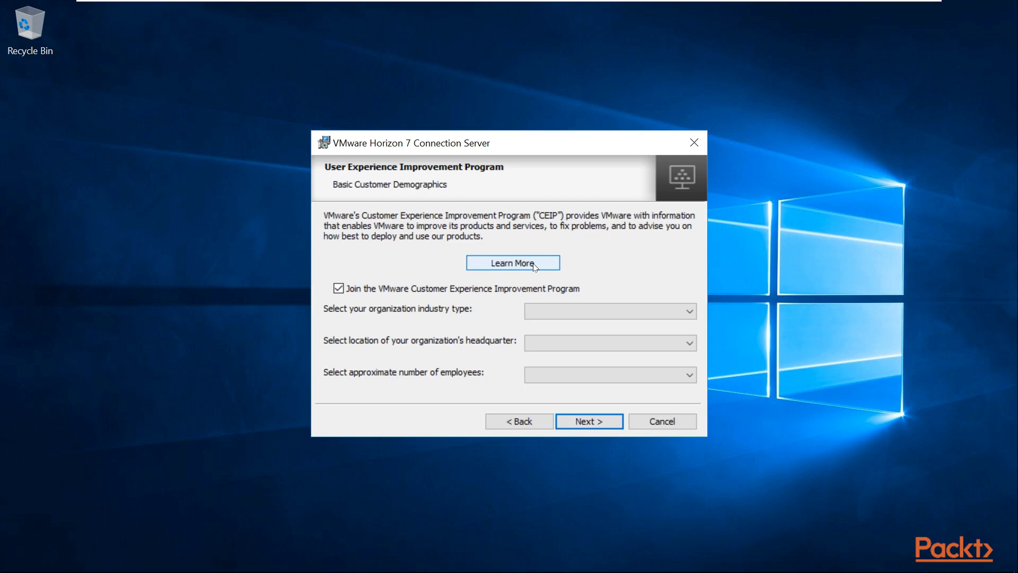
# - Turn off VMware Customer Experience Improvement Program participation and continue to Ready to Install
pyautogui.click(339, 289)
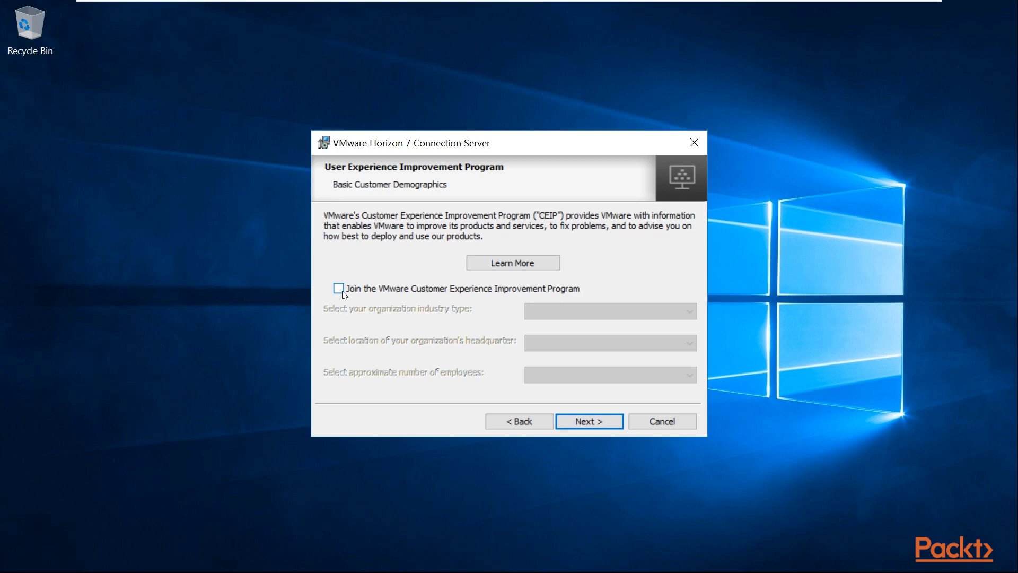
pyautogui.click(607, 427)
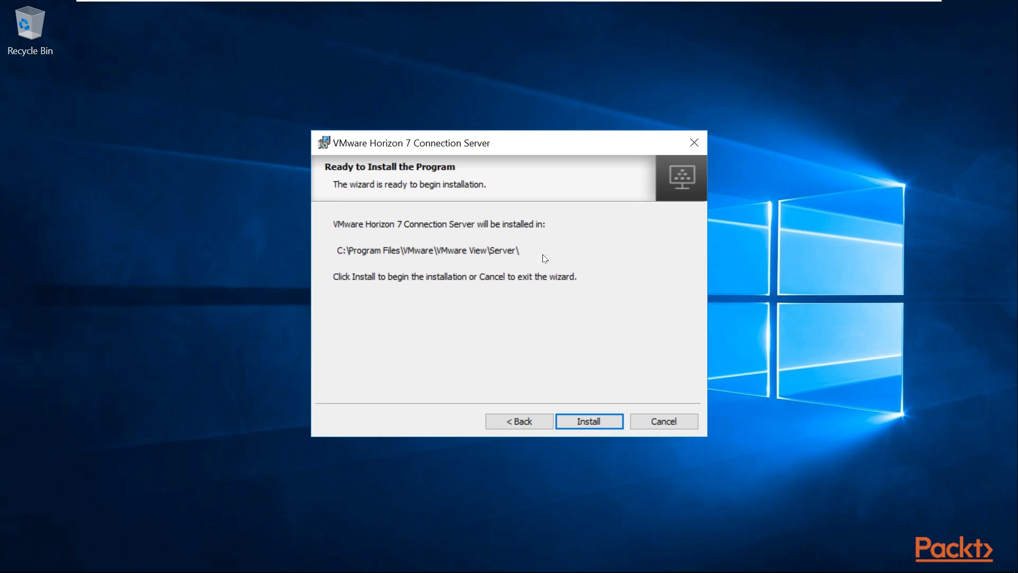
# - Install Connection Server 7.6.0-9823717 and wait for the Installer Completed page
pyautogui.click(590, 422)
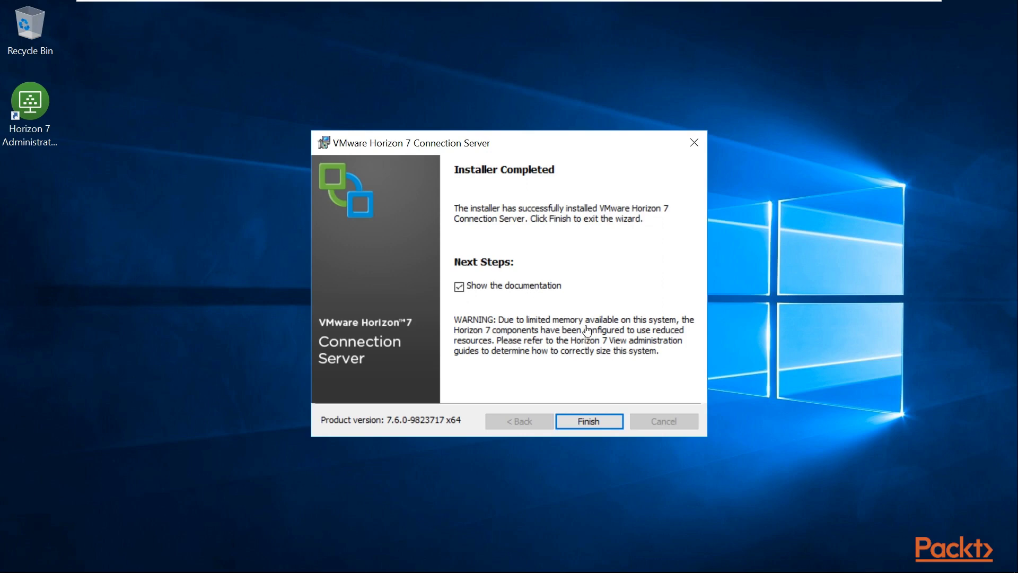
# - Finish the installer with 'Show the documentation' unchecked
pyautogui.click(460, 290)
pyautogui.click(593, 421)
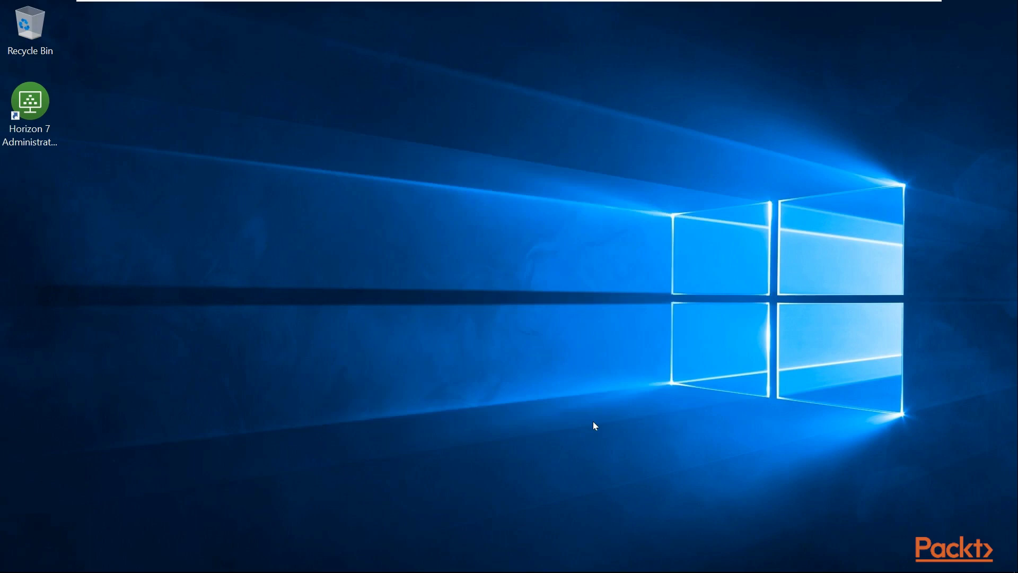